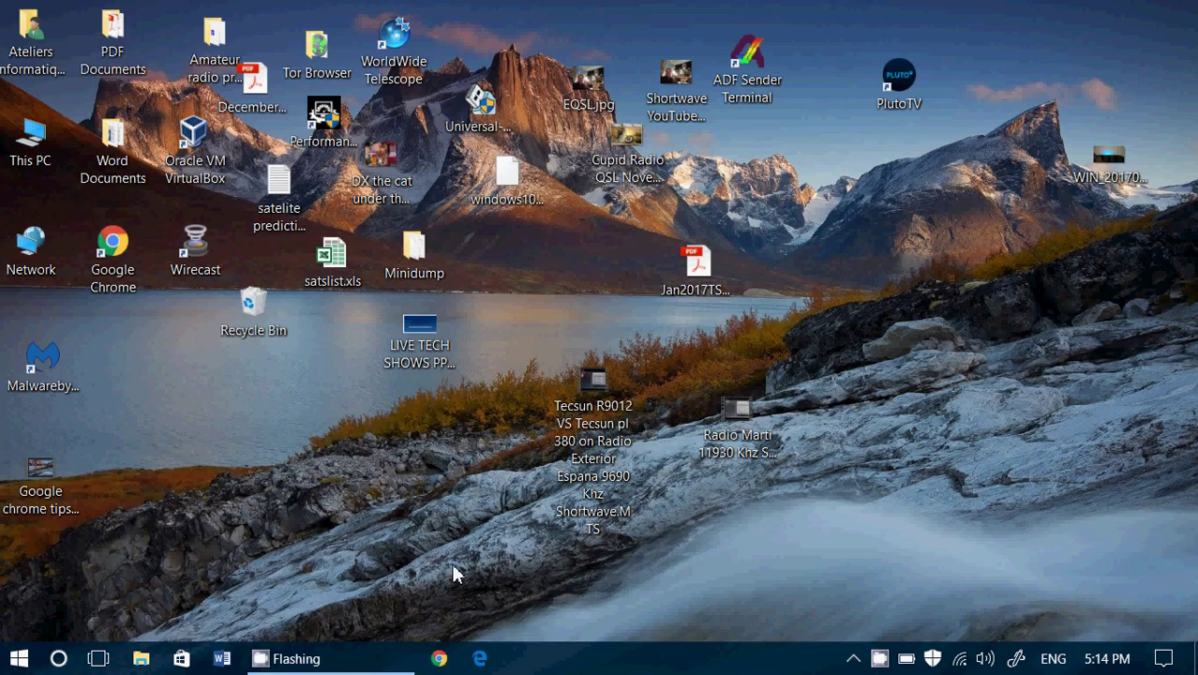
# - Bring up Chrome and close the thurrott.com tab, leaving only the Google Canada page
pyautogui.click(441, 659)
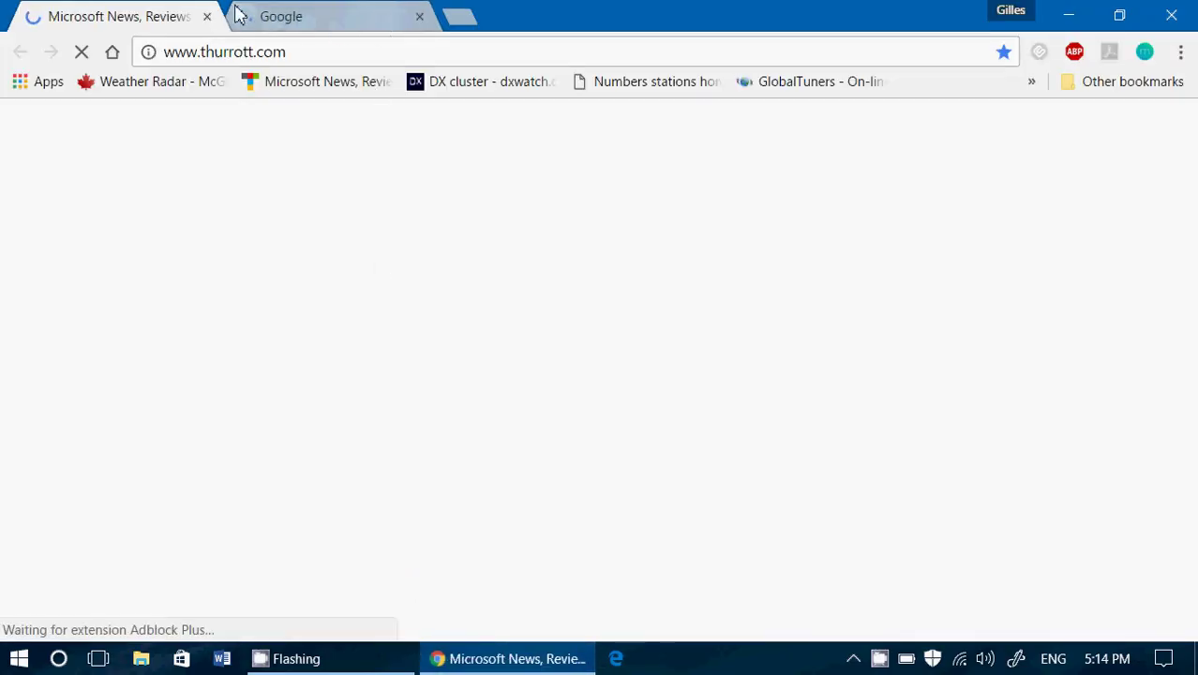
pyautogui.click(207, 16)
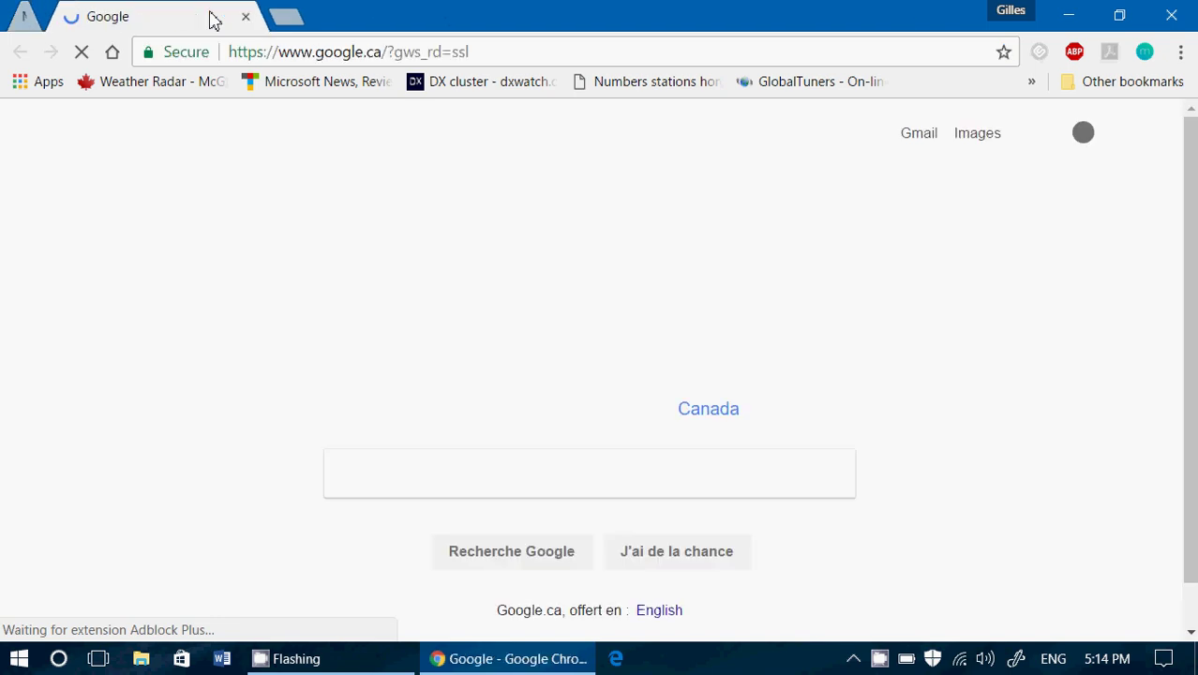
pyautogui.click(382, 52)
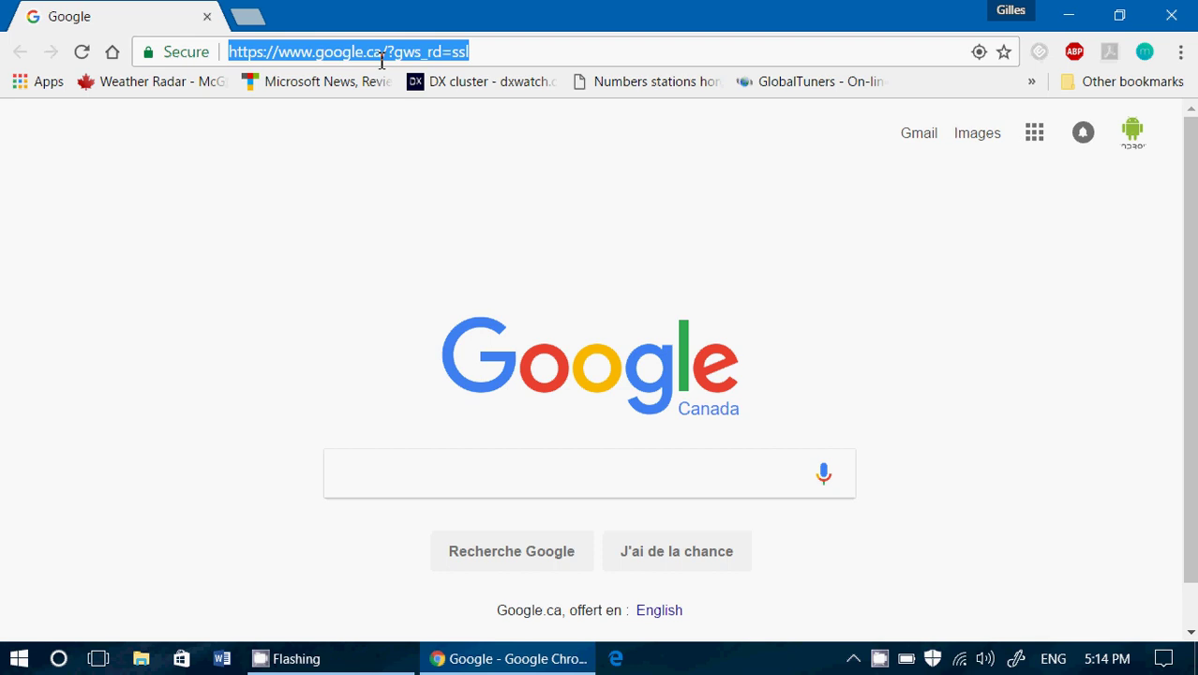
pyautogui.write('-')
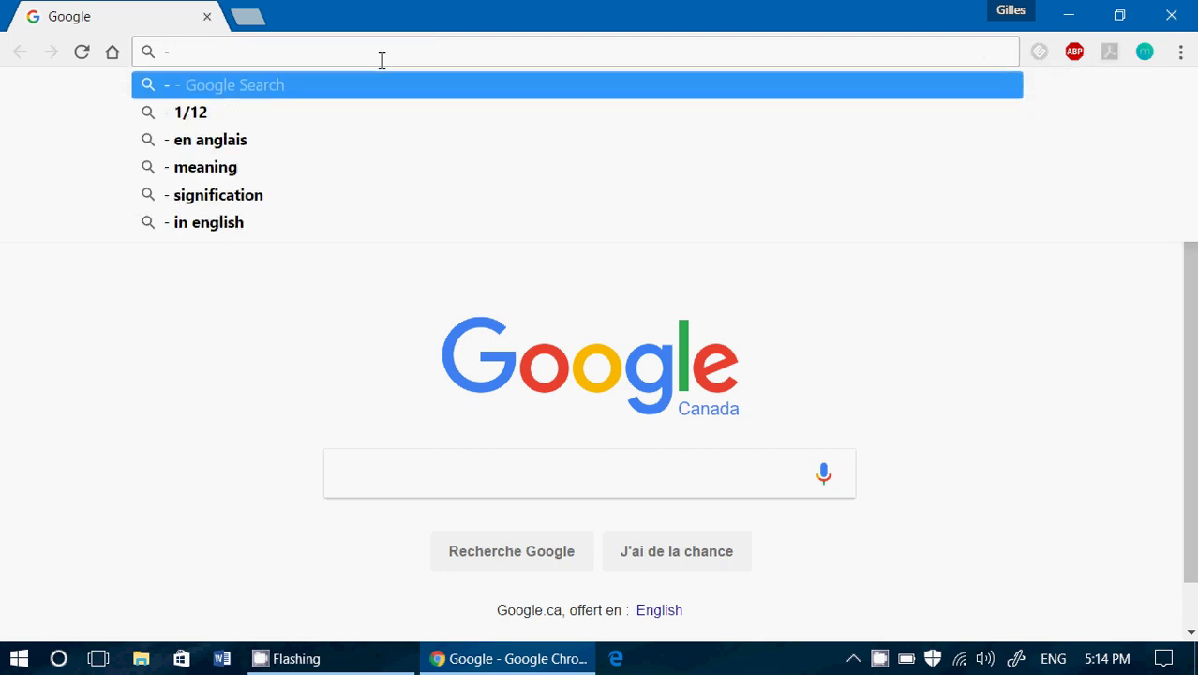
pyautogui.write(' +')
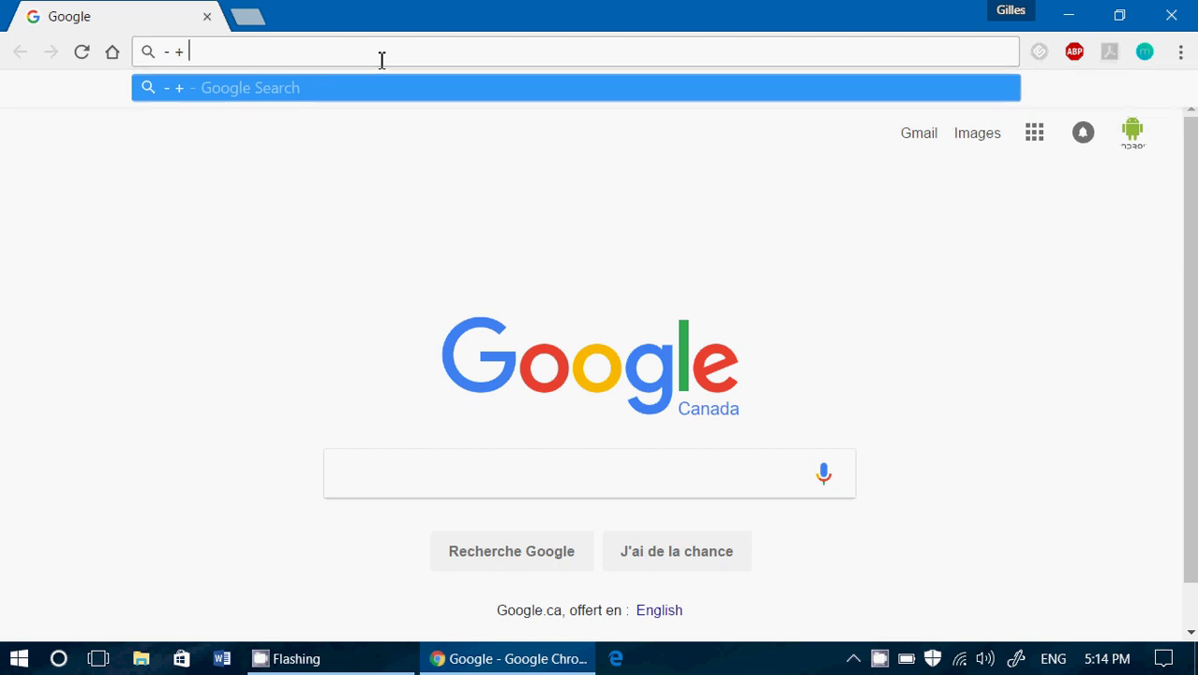
pyautogui.write(' *')
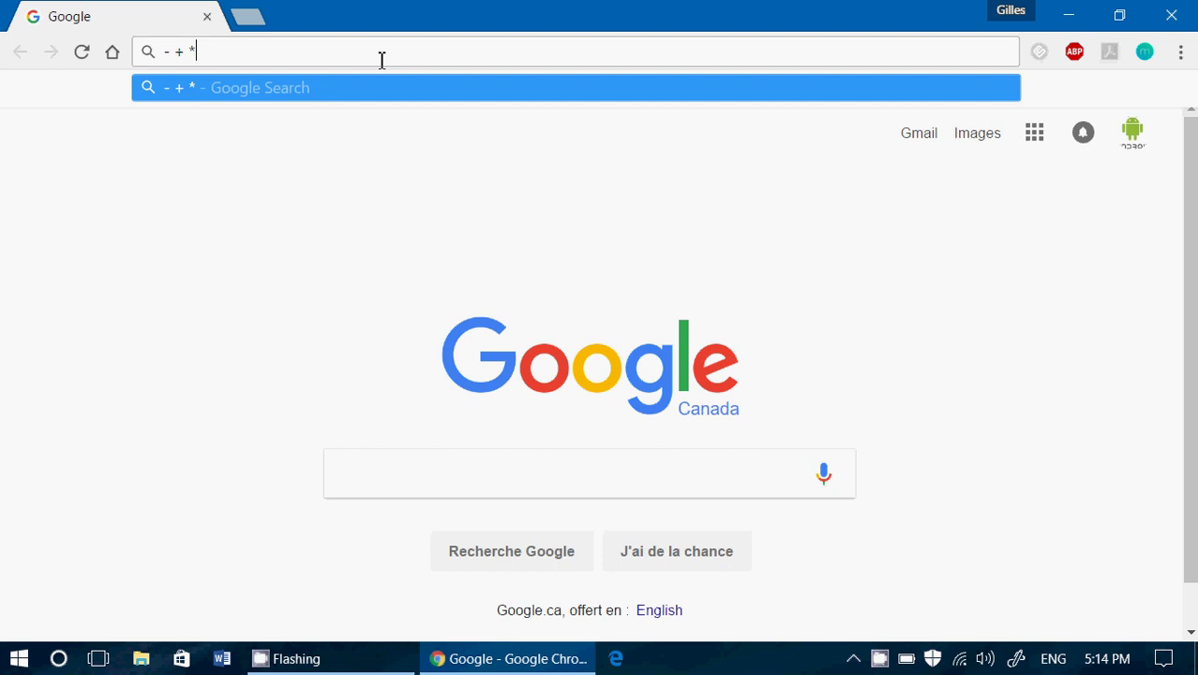
pyautogui.write(' /')
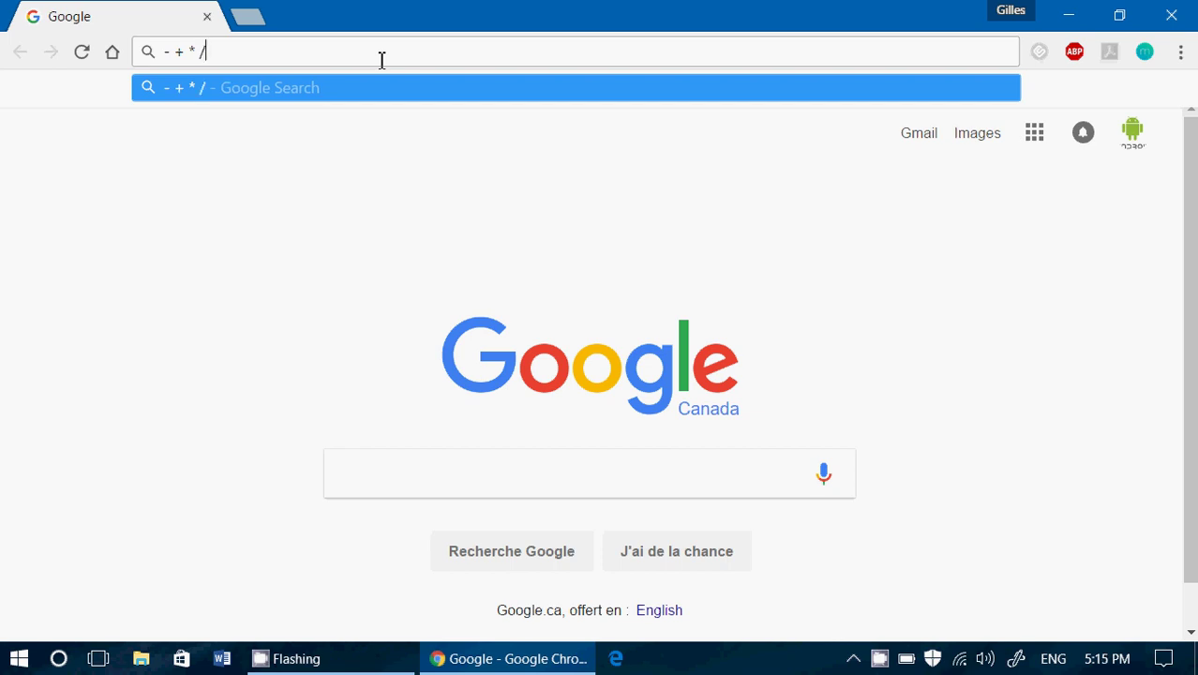
pyautogui.press('BackSpace')
pyautogui.press('BackSpace')
pyautogui.press('BackSpace')
pyautogui.press('BackSpace')
pyautogui.press('BackSpace')
pyautogui.press('BackSpace')
pyautogui.press('BackSpace')
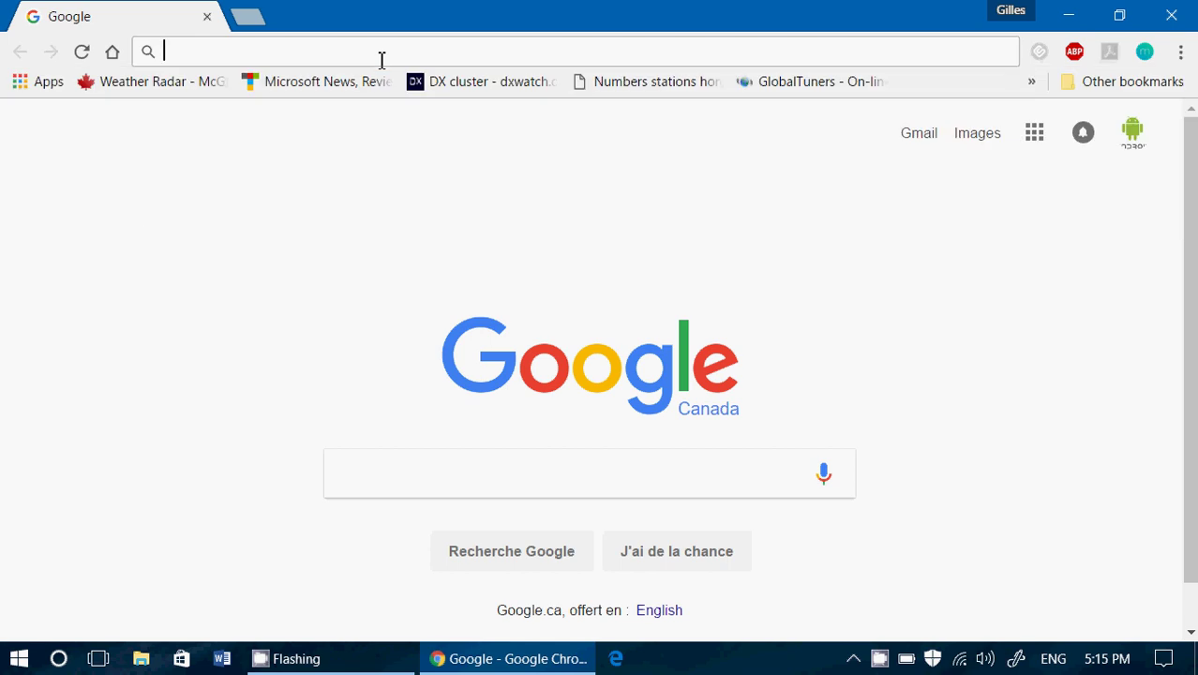
pyautogui.write('15')
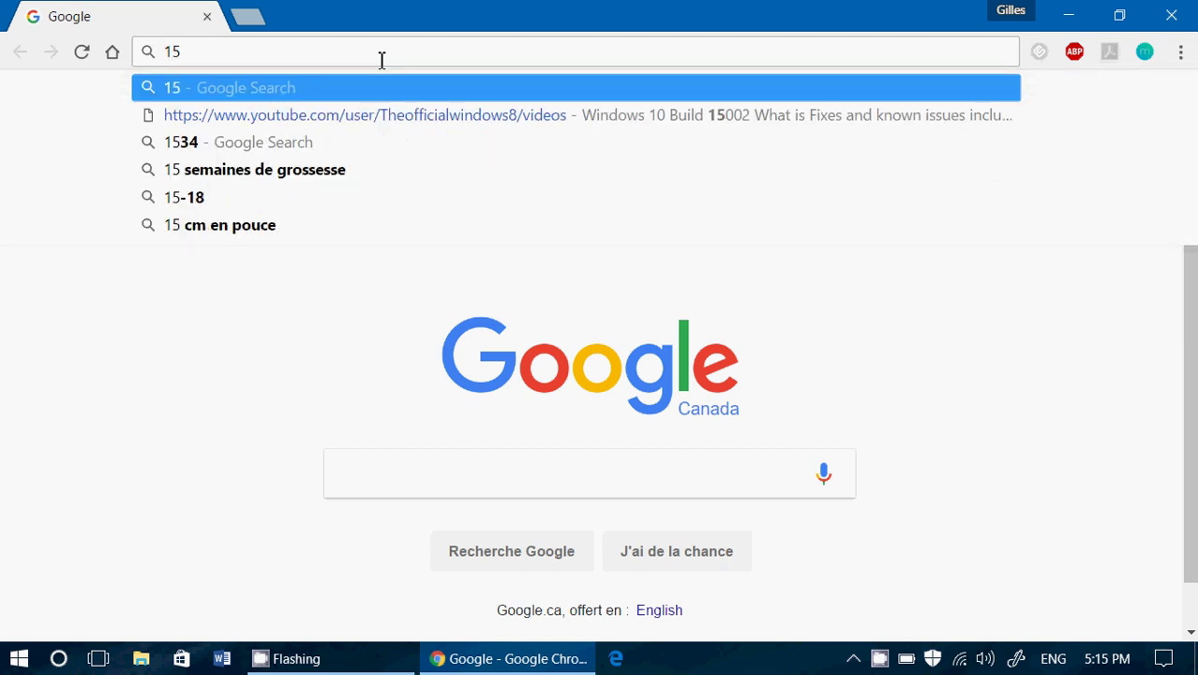
pyautogui.write('+9')
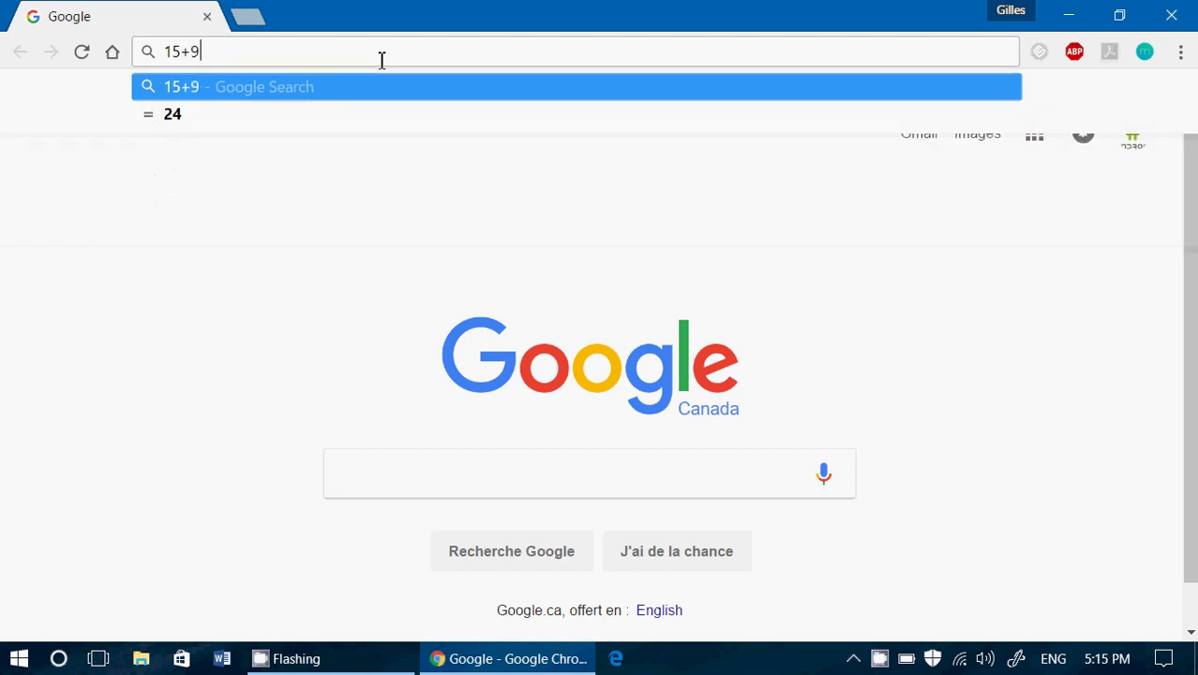
pyautogui.write('*')
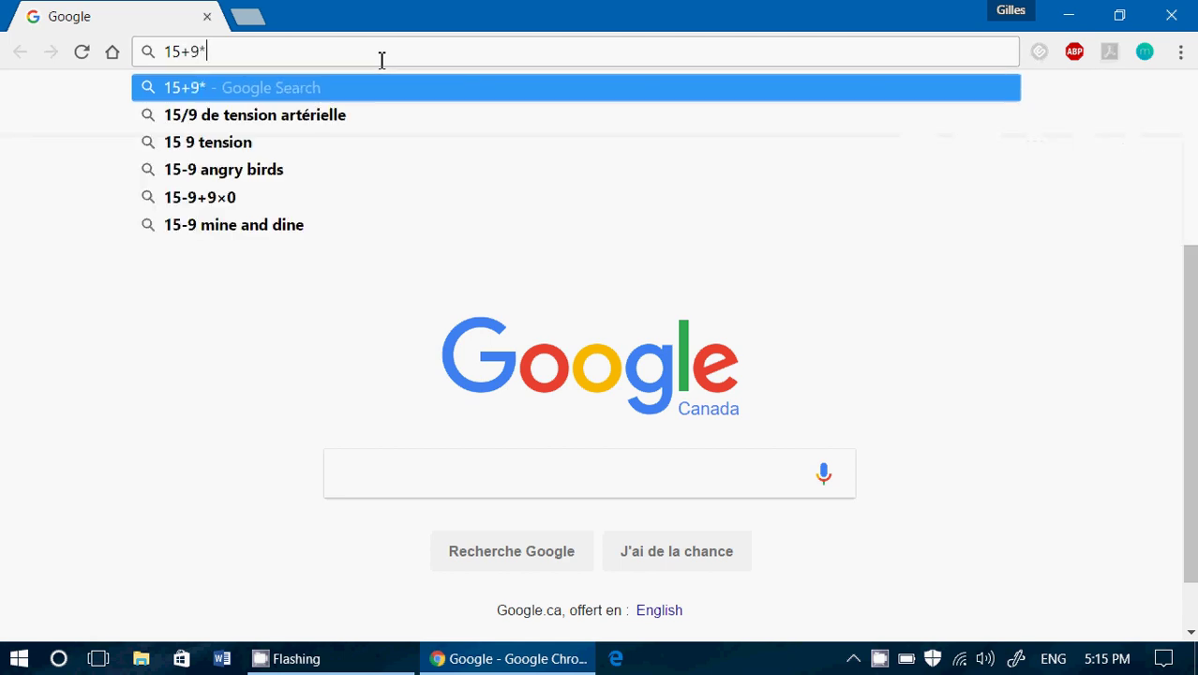
pyautogui.write('6')
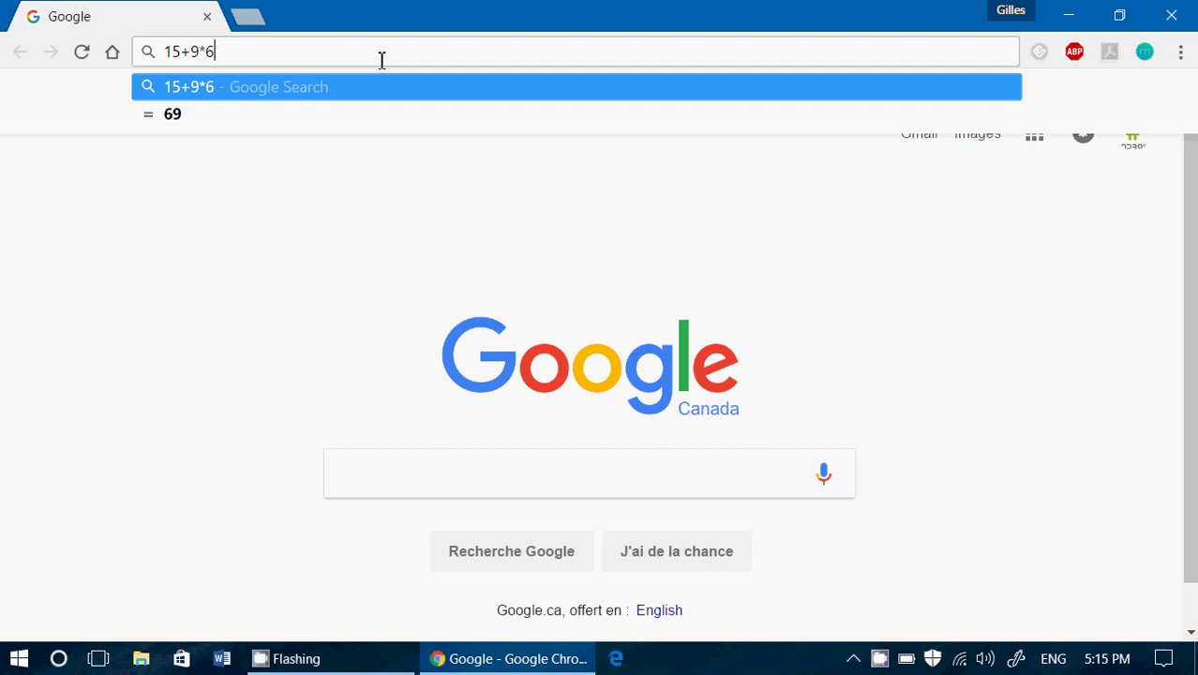
pyautogui.write('/4')
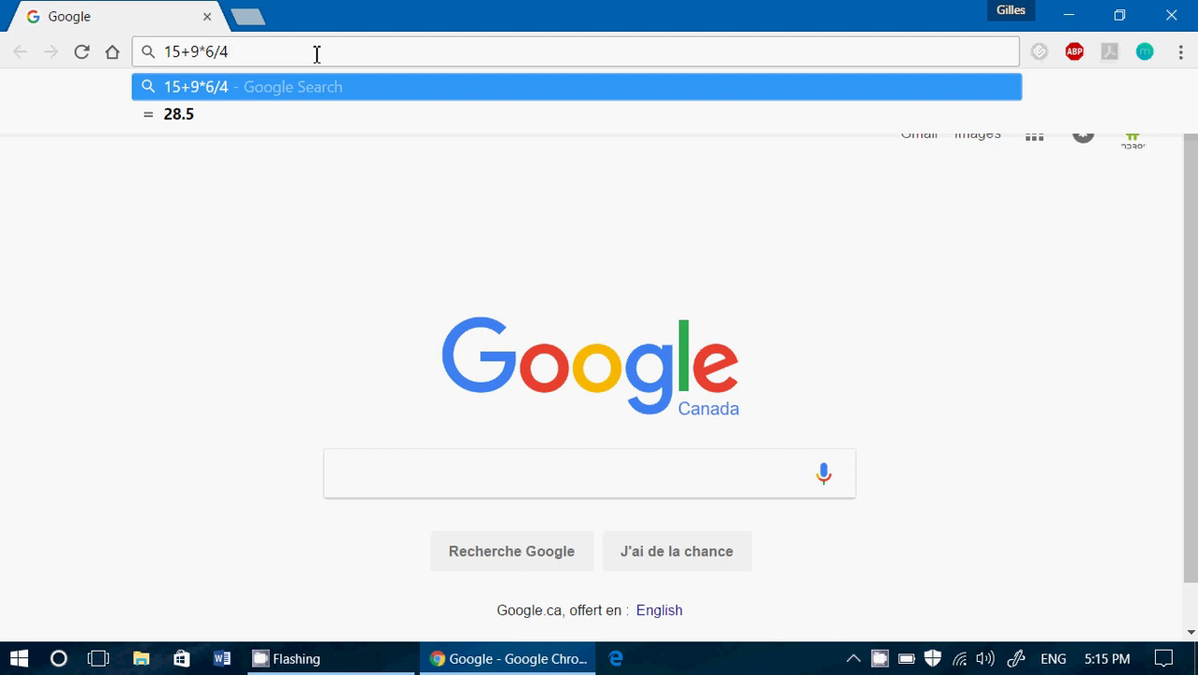
# - Submit 15+9*6/4 as a search so Google's calculator shows 28.5
pyautogui.press('Return')
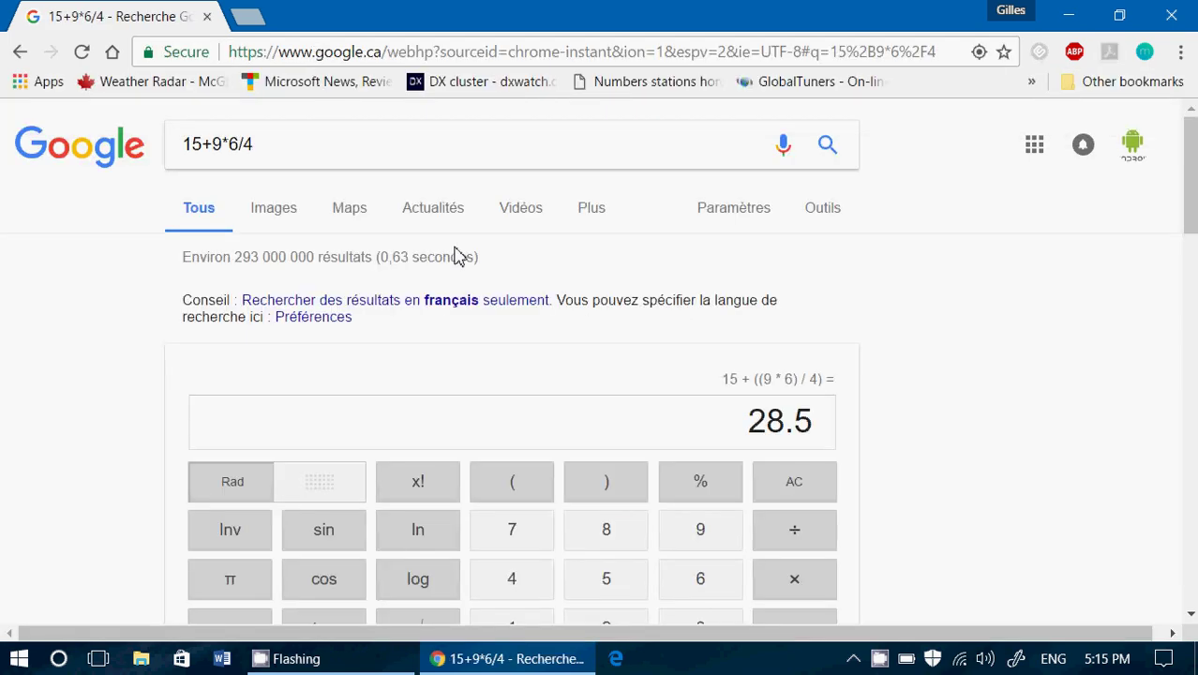
pyautogui.scroll(-2, 487, 394)
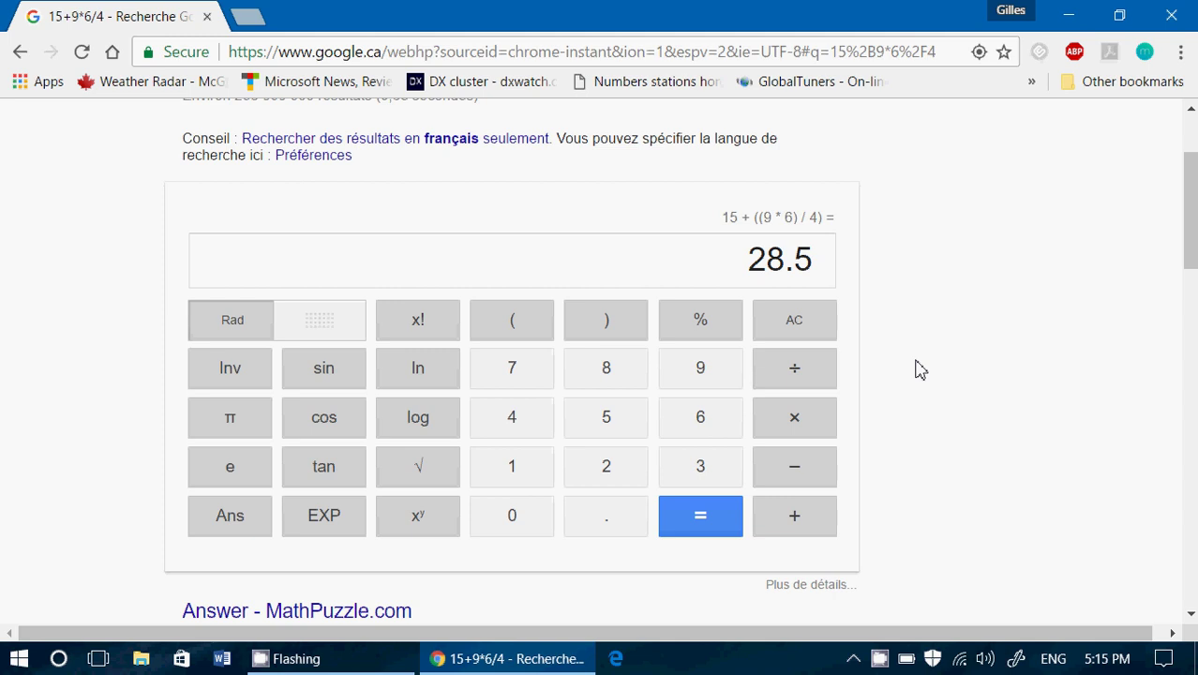
pyautogui.click(880, 660)
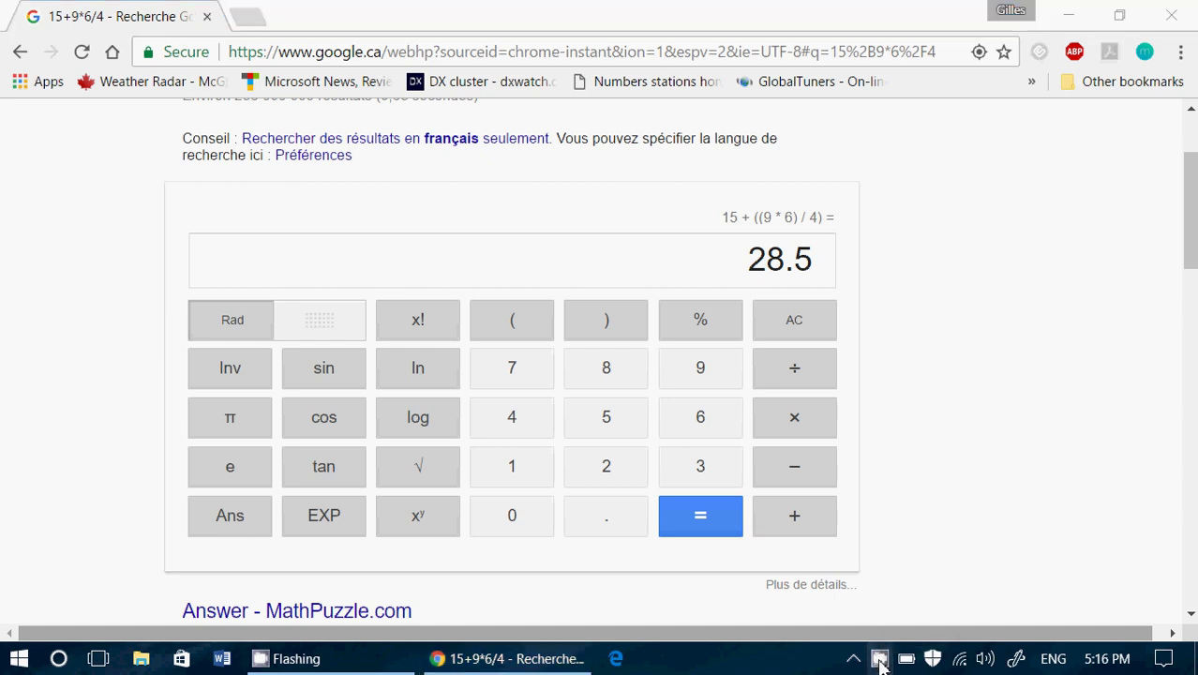